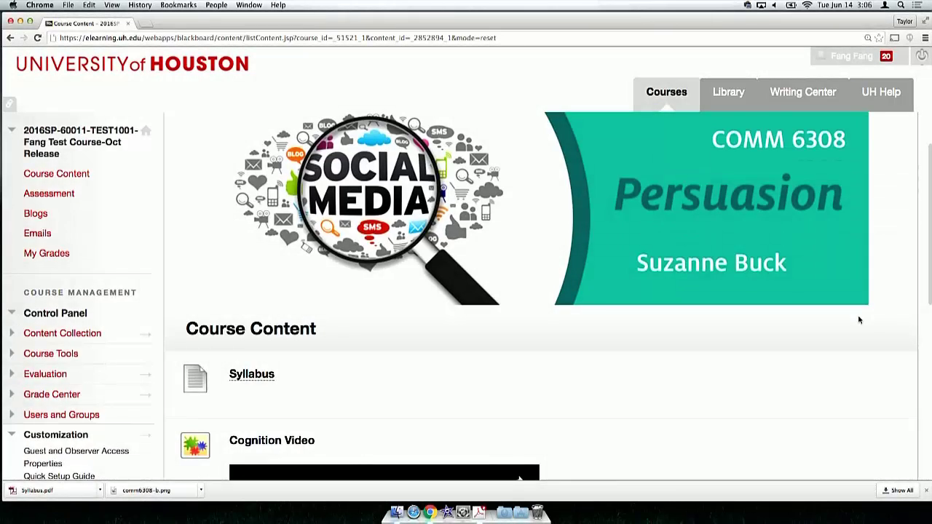
# Scroll the COMM 6308 Persuasion Course Content page down and back up to the banner.
pyautogui.scroll(-3, 859, 320)
pyautogui.scroll(3, 859, 320)
pyautogui.scroll(1, 858, 314)
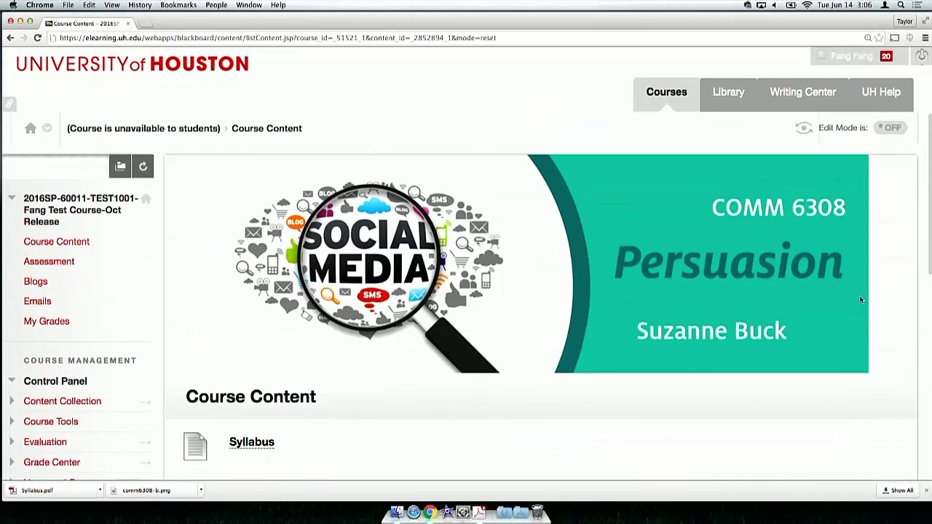
# Turn on Edit Mode and enter Student Preview, then scroll through the student-view Course Content.
pyautogui.click(889, 128)
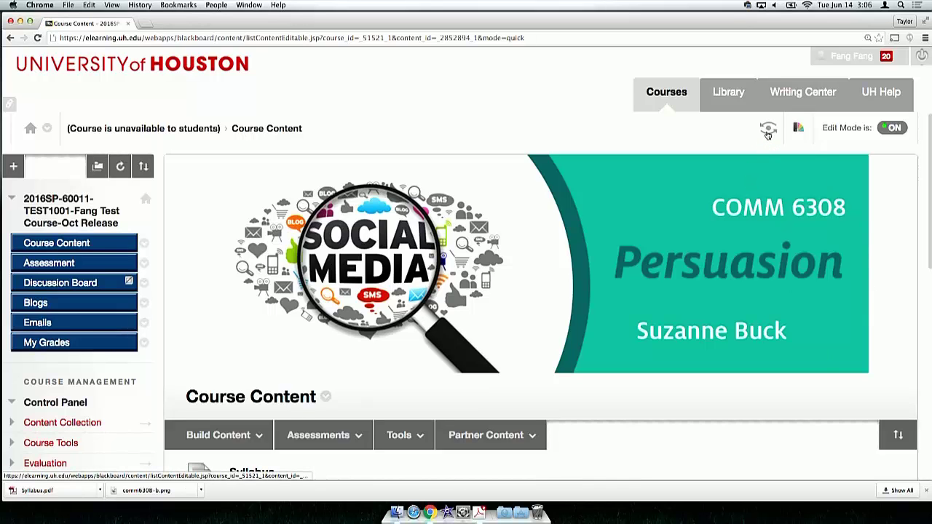
pyautogui.click(768, 131)
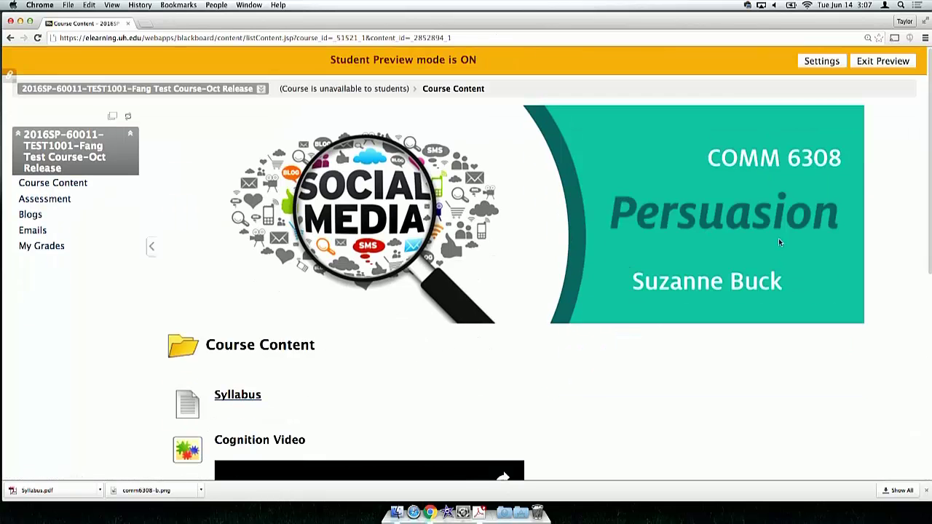
pyautogui.scroll(-2, 763, 370)
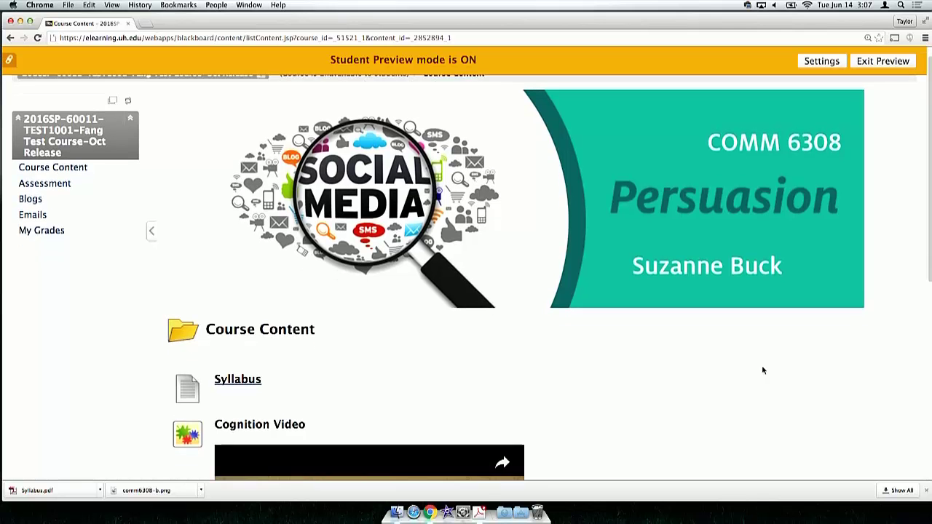
pyautogui.scroll(-2, 762, 370)
pyautogui.scroll(2, 762, 371)
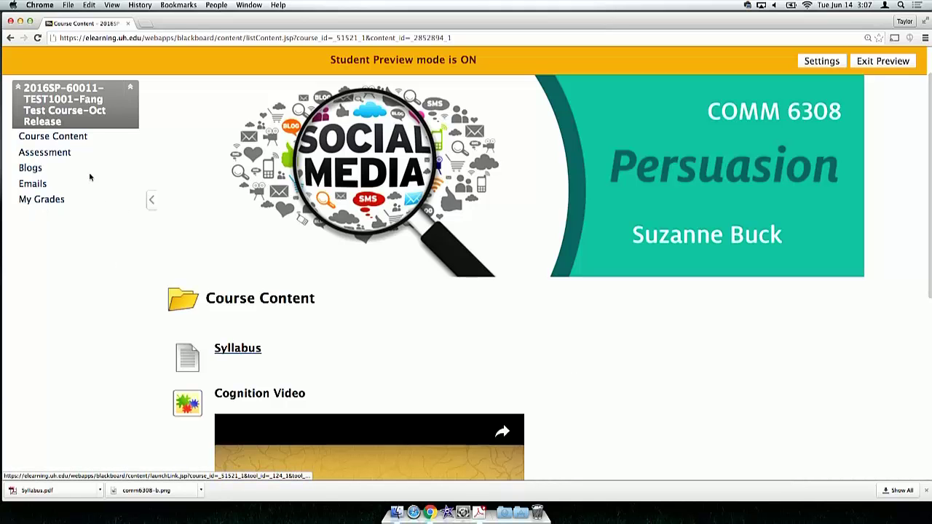
# In the Assessment area, view Assignment 1, then begin Test 1 and cancel back out.
pyautogui.click(44, 153)
pyautogui.click(251, 178)
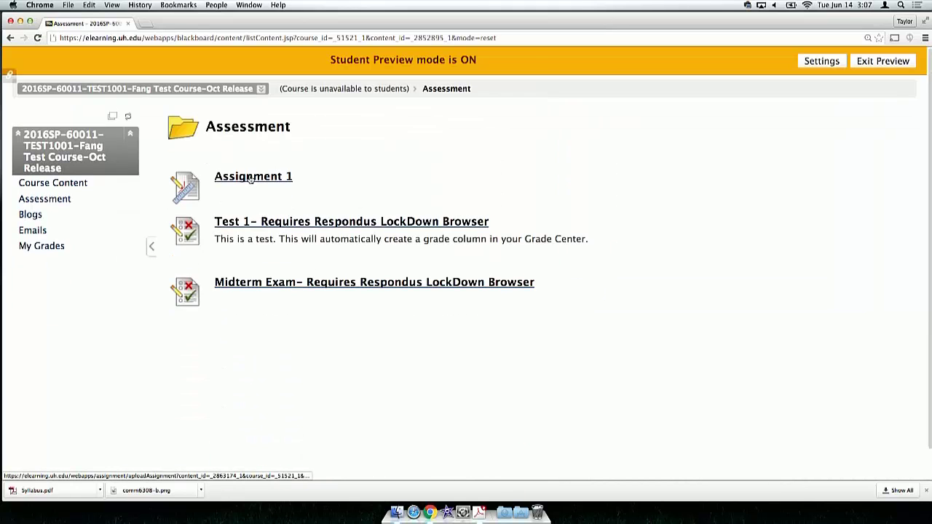
pyautogui.click(63, 201)
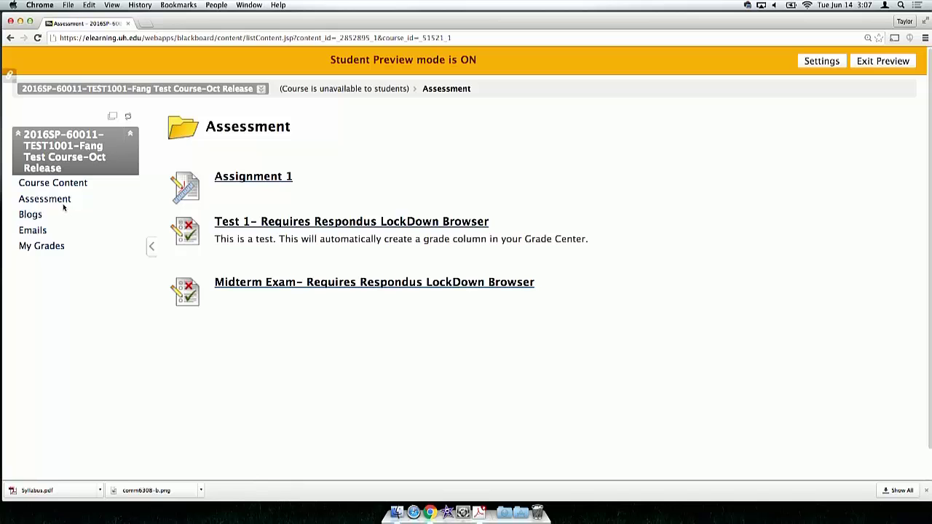
pyautogui.click(267, 222)
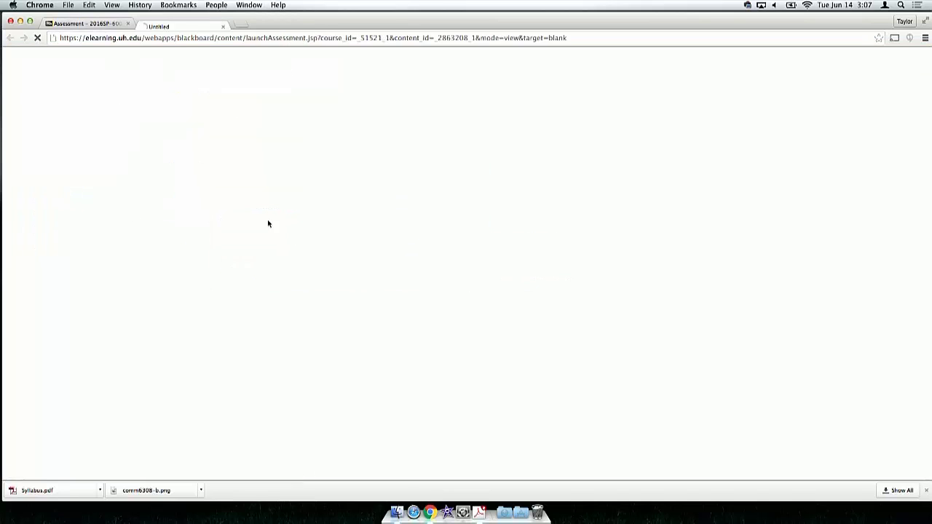
pyautogui.click(891, 127)
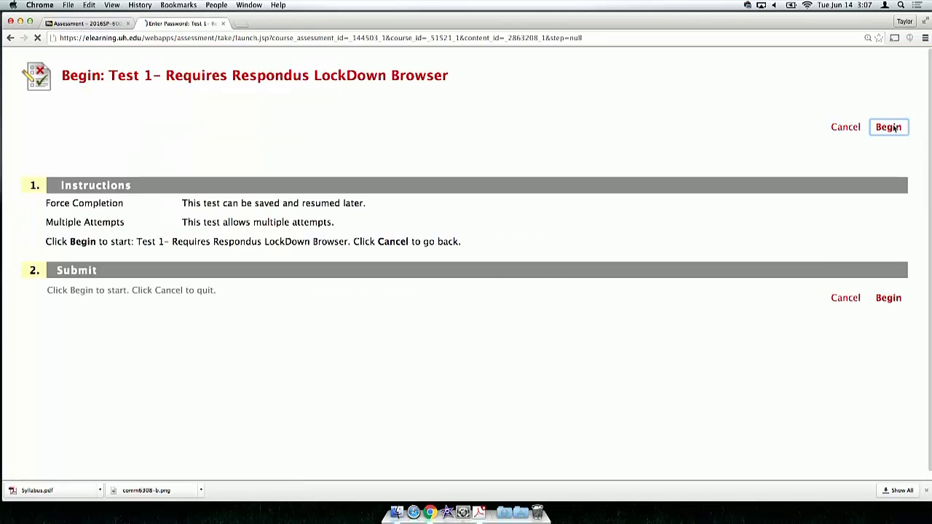
pyautogui.click(850, 179)
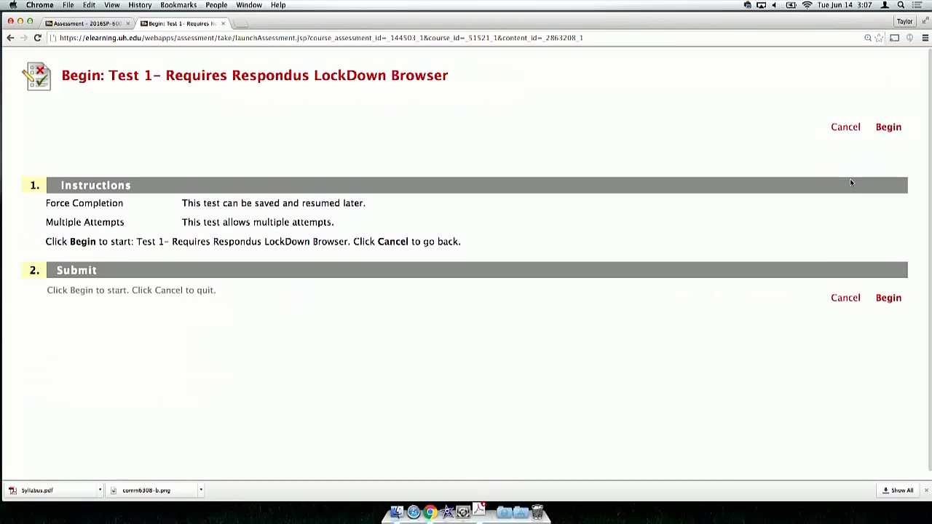
pyautogui.click(838, 299)
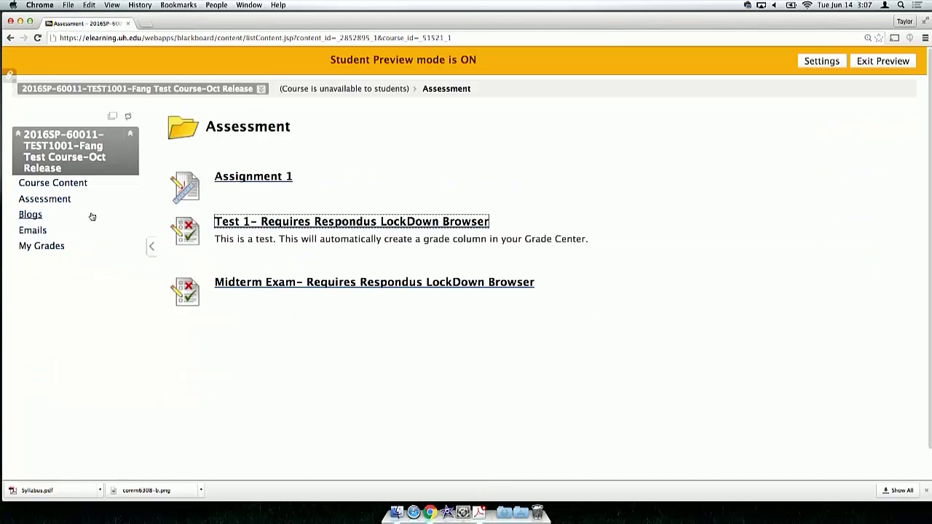
# Open the course Blogs page and confirm it is empty.
pyautogui.click(30, 215)
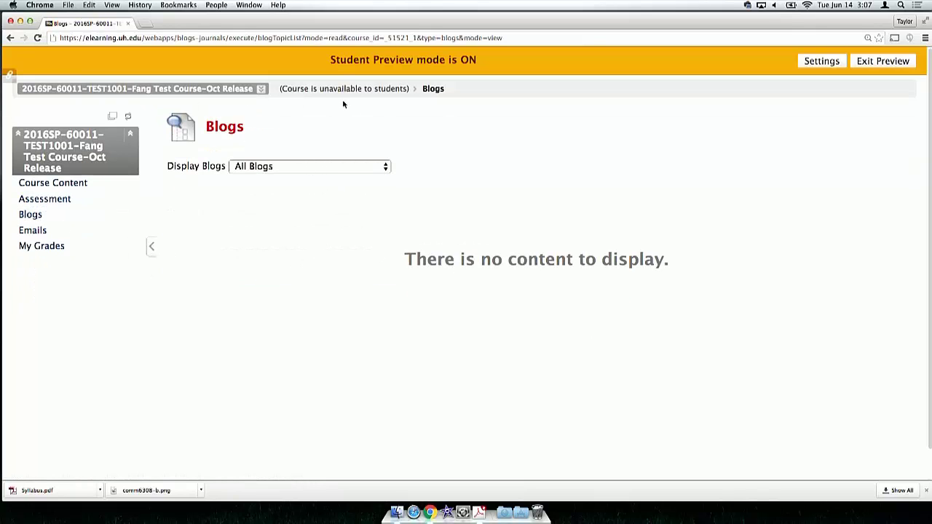
pyautogui.scroll(-1, 277, 219)
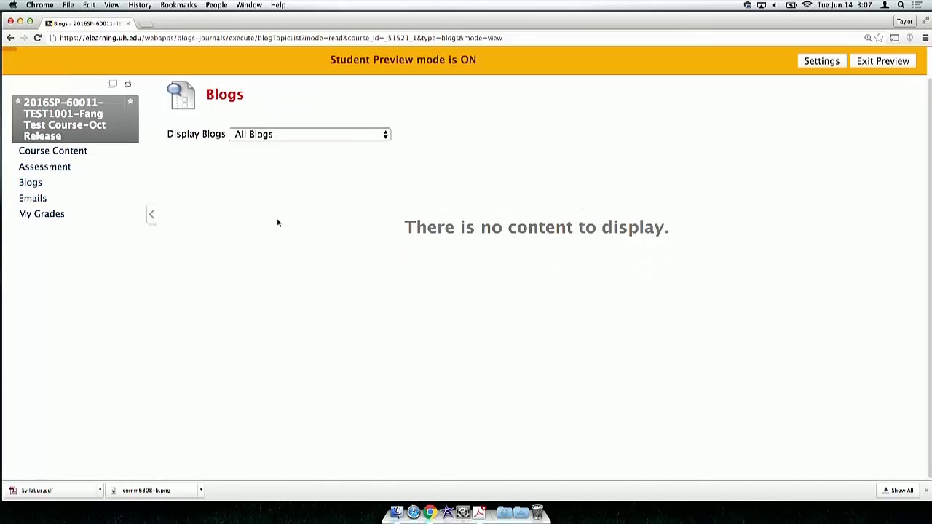
pyautogui.scroll(1, 277, 222)
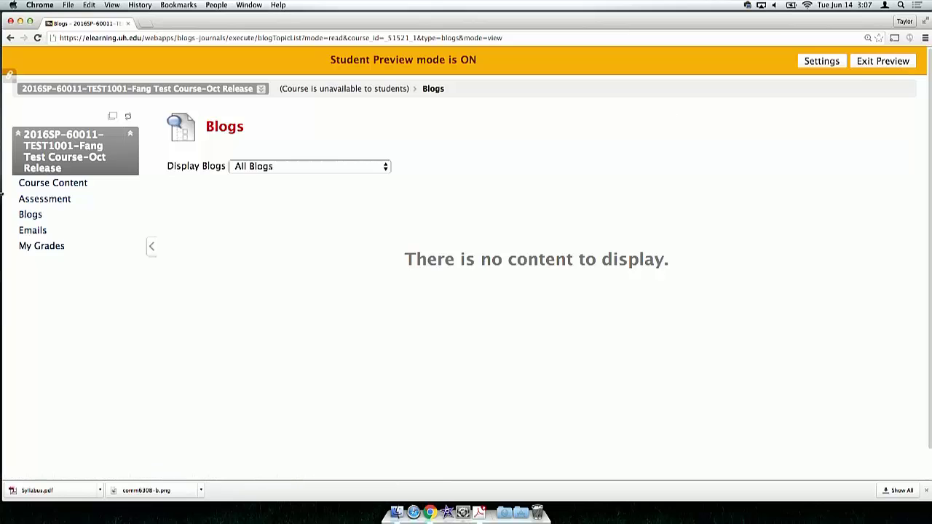
# Go to Course Content, then open My Grades to see Assignment 1, Test 1 and other upcoming items.
pyautogui.click(46, 184)
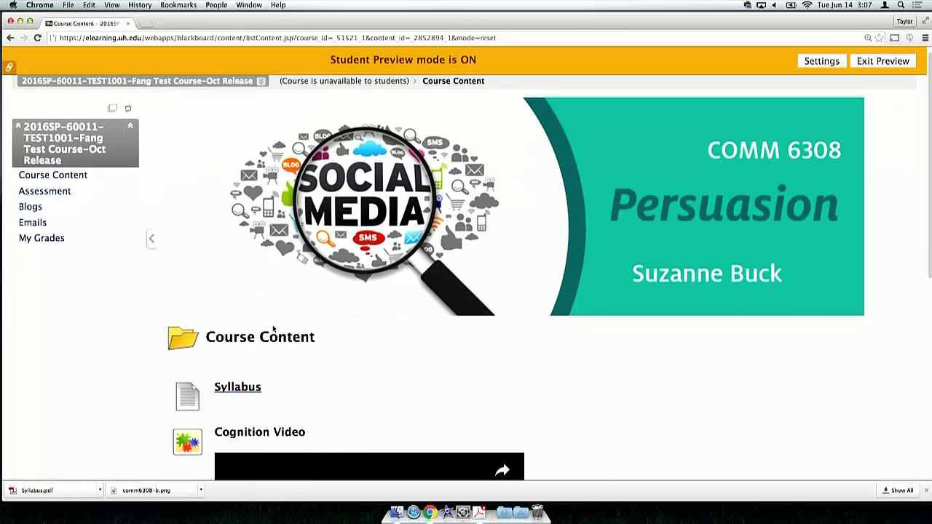
pyautogui.scroll(-1, 274, 330)
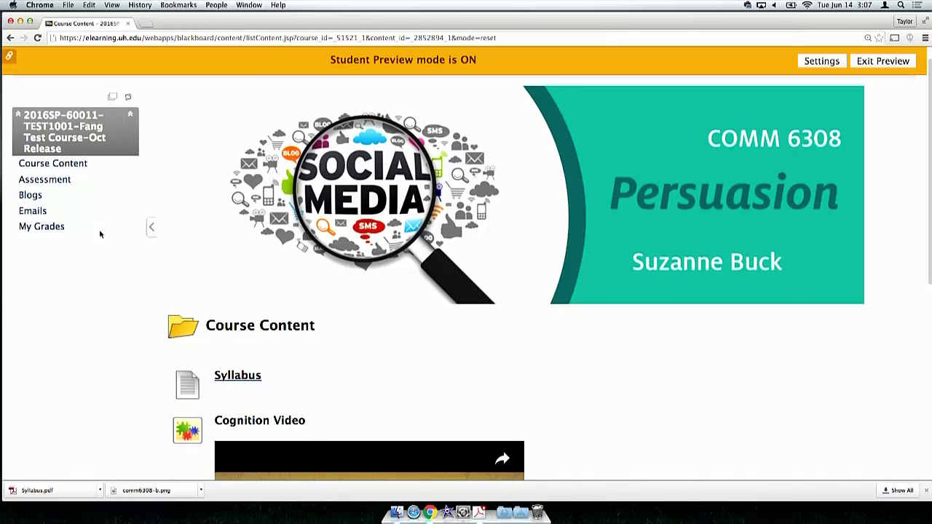
pyautogui.click(50, 229)
pyautogui.scroll(-2, 530, 360)
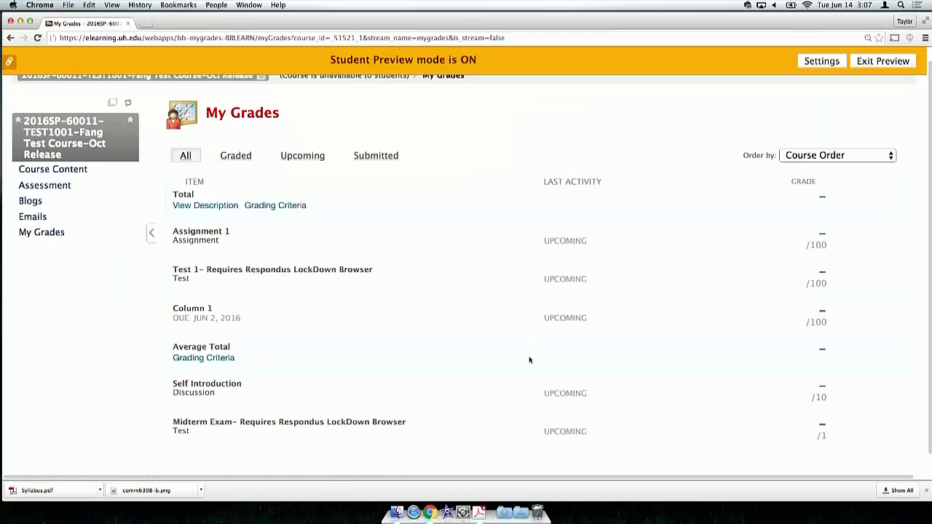
pyautogui.scroll(2, 529, 360)
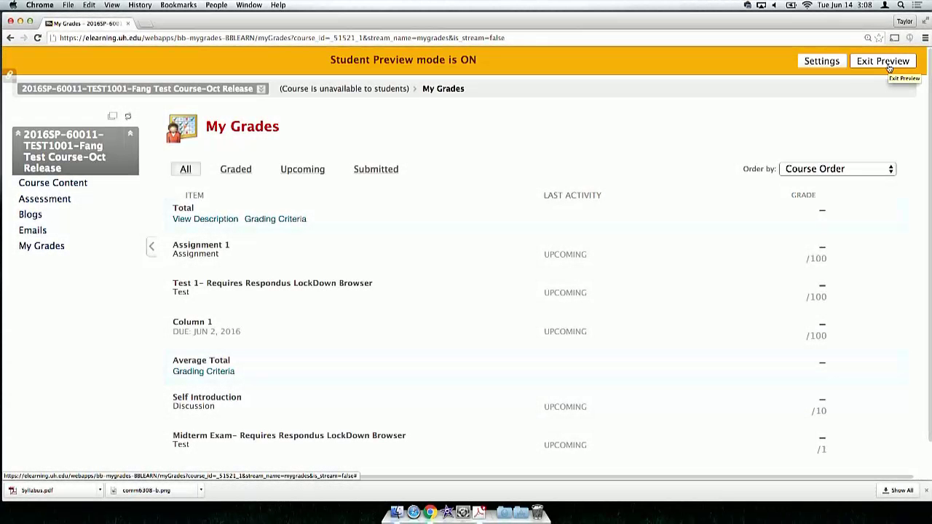
pyautogui.click(889, 67)
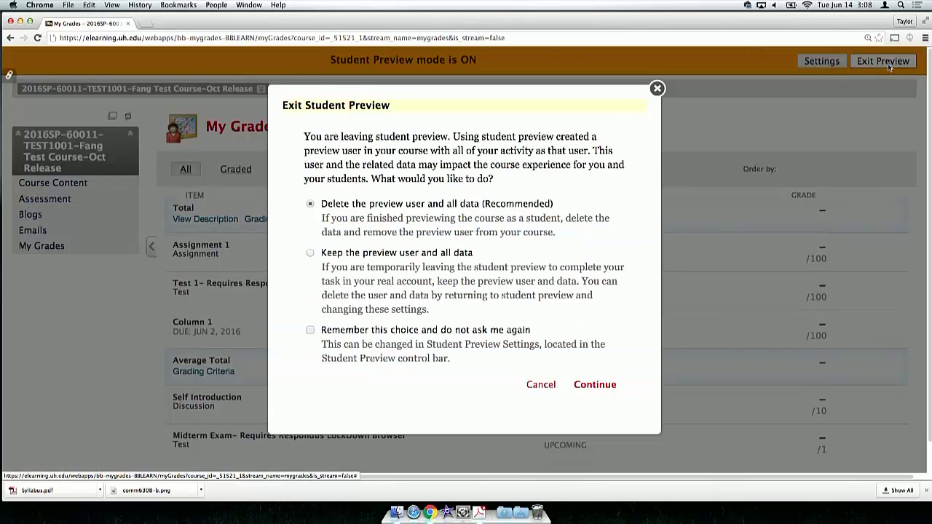
pyautogui.click(593, 386)
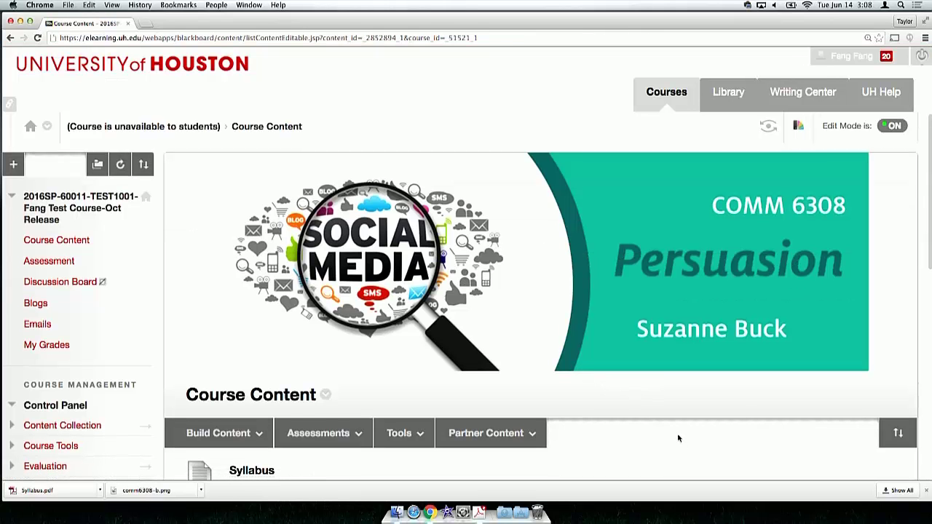
pyautogui.scroll(-3, 678, 435)
pyautogui.scroll(-3, 678, 438)
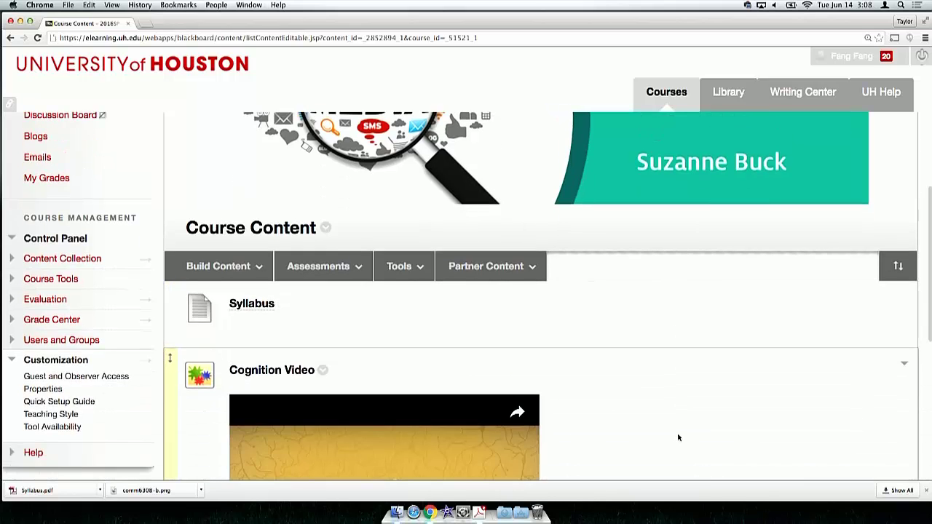
pyautogui.scroll(6, 678, 438)
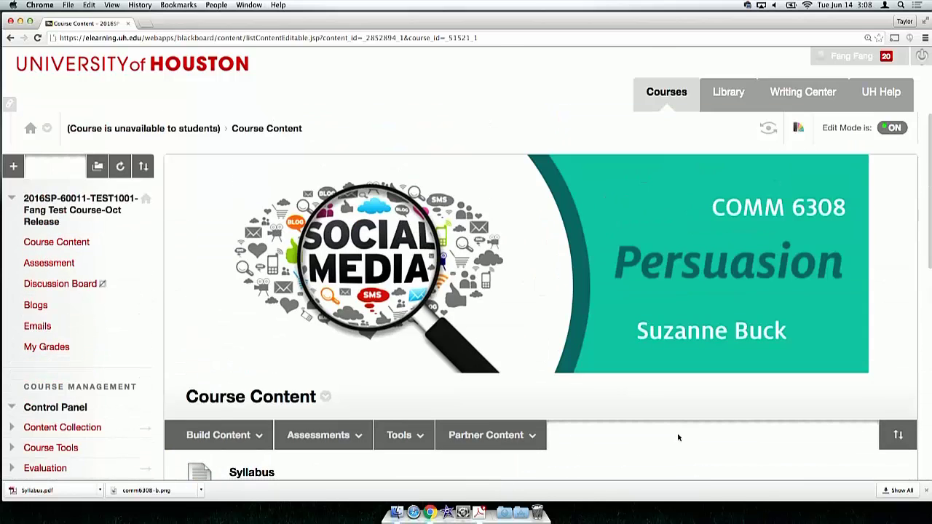
# Toggle Edit Mode and open Control Panel > Course Tools > Add Test Student.
pyautogui.click(894, 129)
pyautogui.scroll(-6, 69, 251)
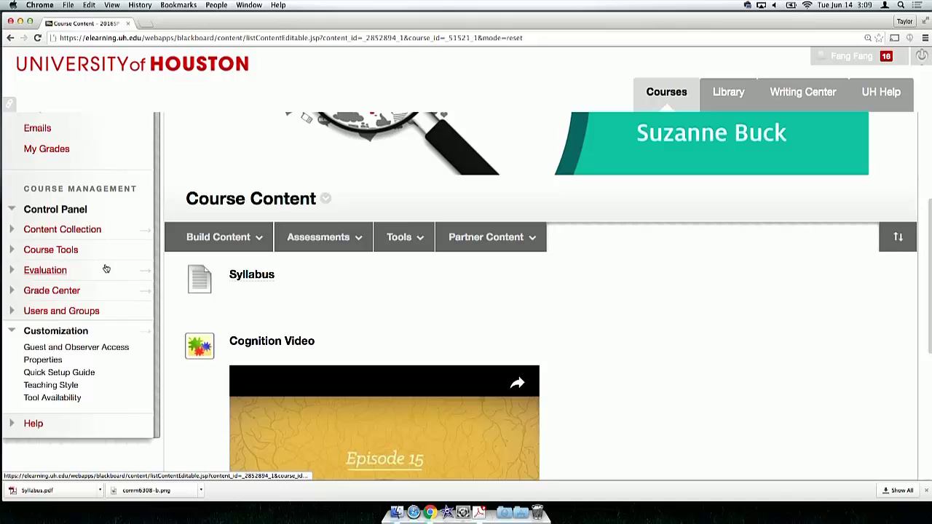
pyautogui.click(66, 251)
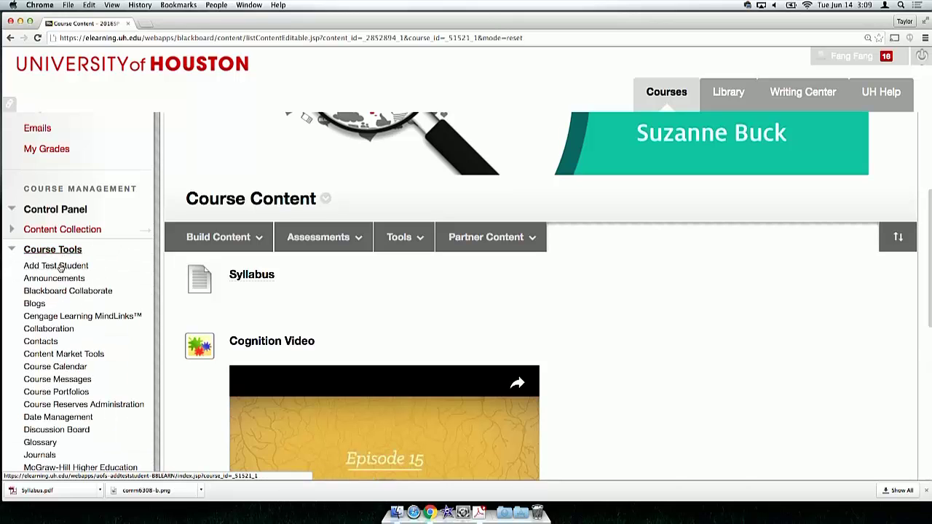
pyautogui.click(61, 267)
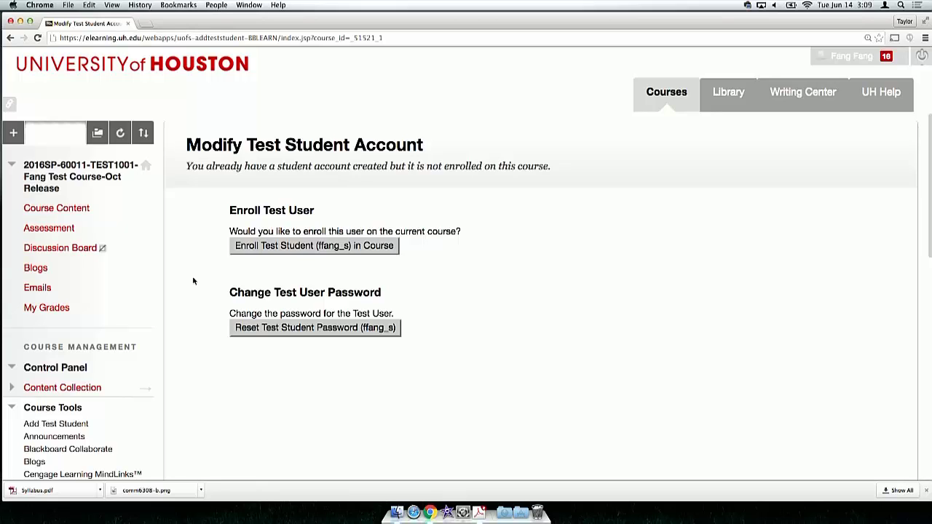
# Enroll the test student in the course, then reset its password, entering and confirming the new one.
pyautogui.click(283, 247)
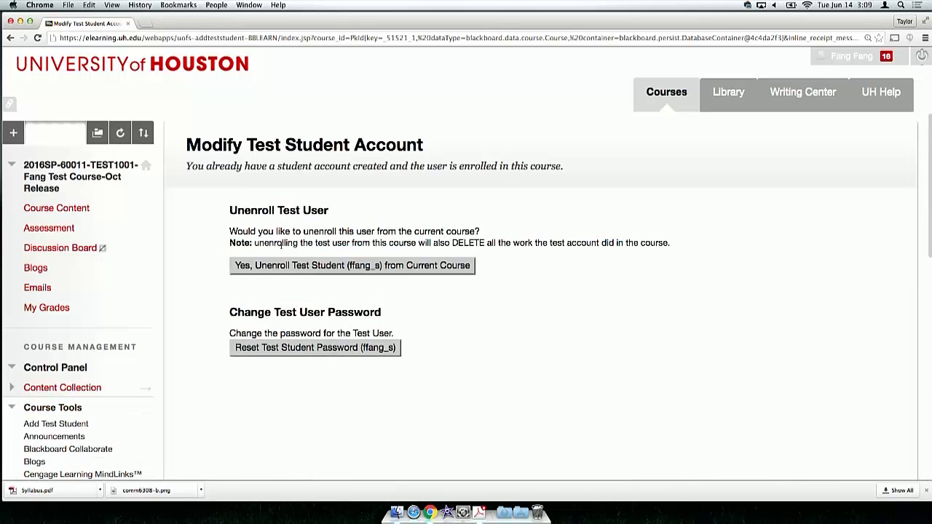
pyautogui.scroll(-3, 444, 350)
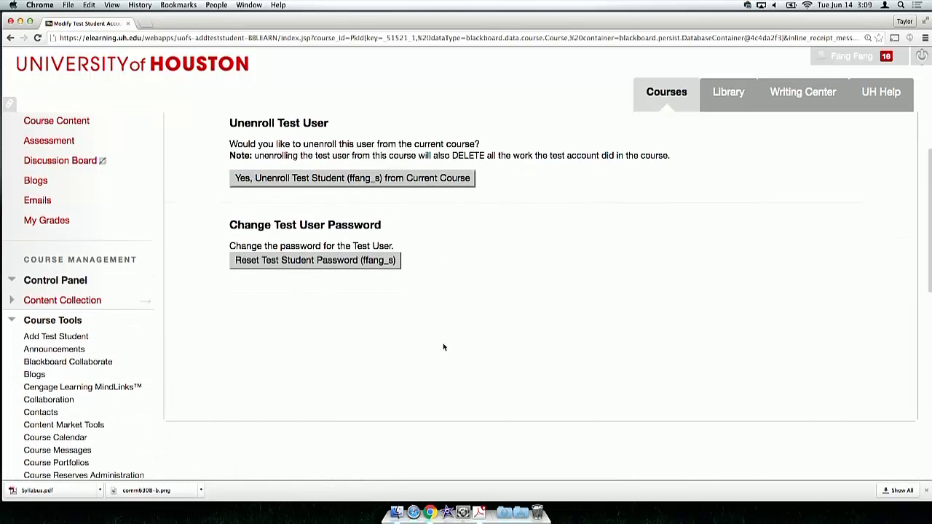
pyautogui.click(245, 264)
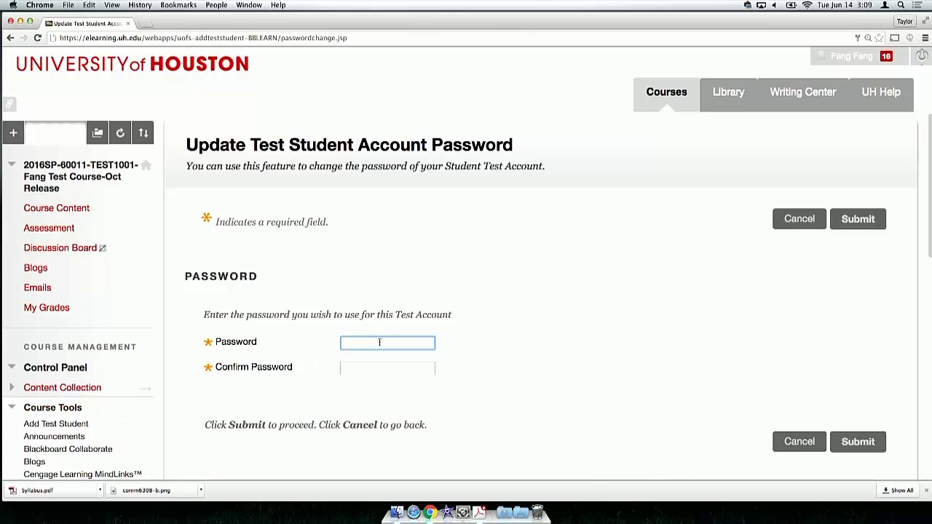
pyautogui.click(380, 342)
pyautogui.write('•••••')
pyautogui.click(366, 369)
pyautogui.write('•••••')
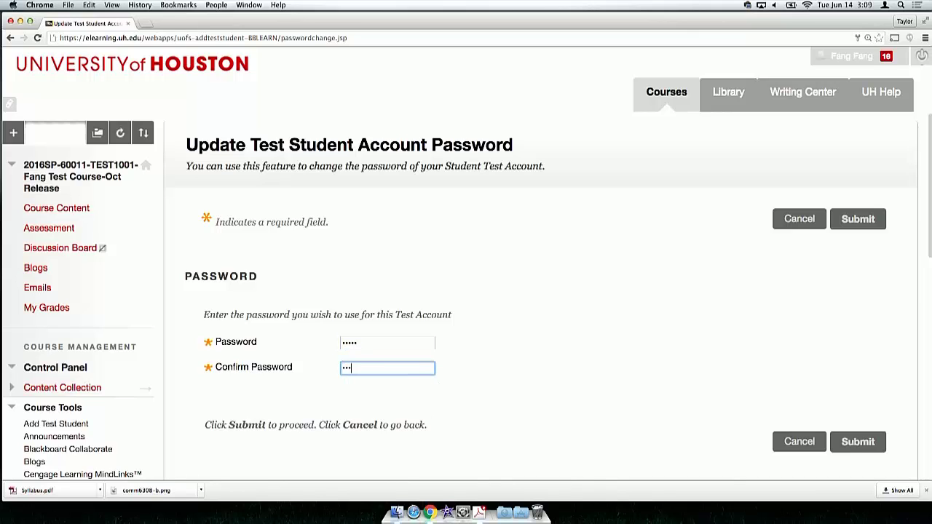
pyautogui.click(852, 220)
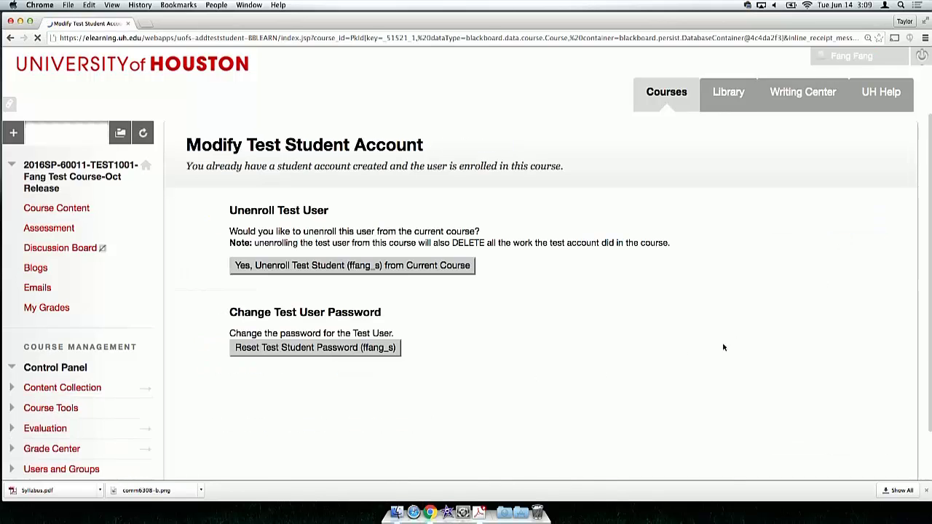
# Log out of the instructor account and log in with the test student's username and password.
pyautogui.click(922, 57)
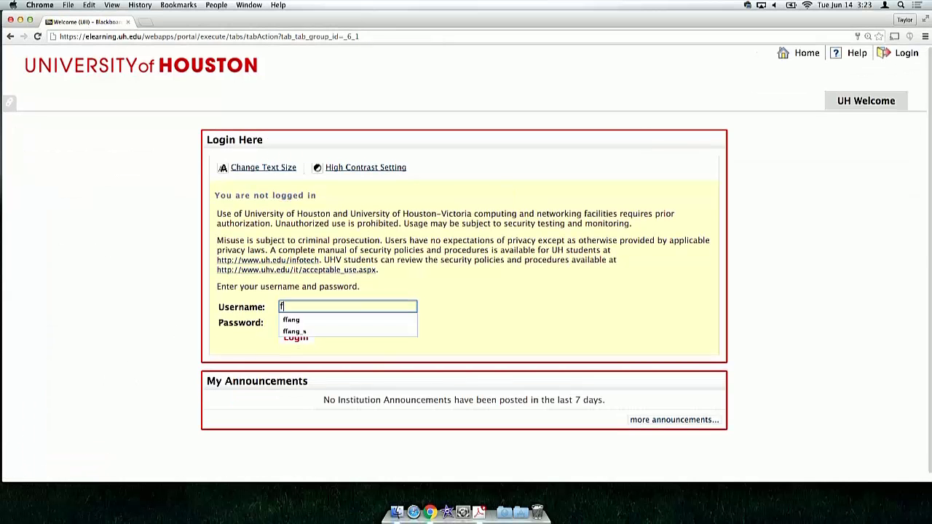
pyautogui.write('fang_s')
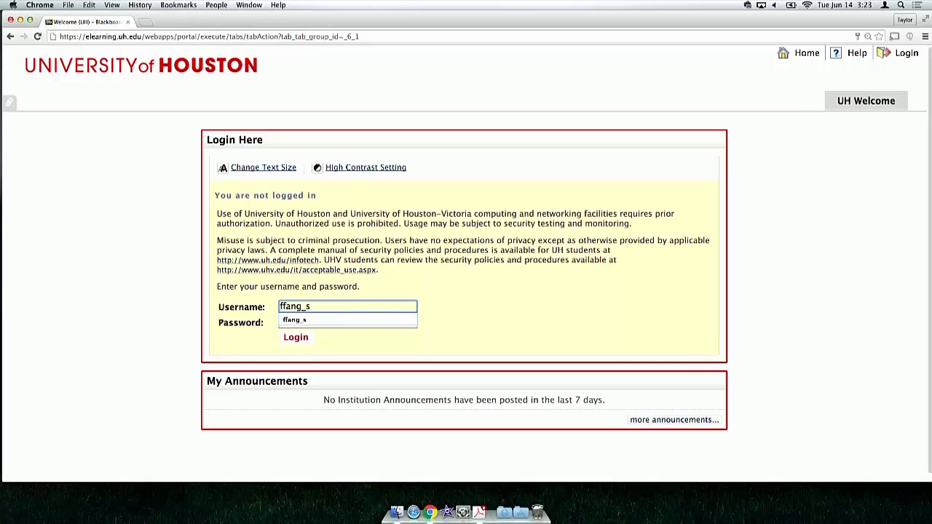
pyautogui.press('Tab')
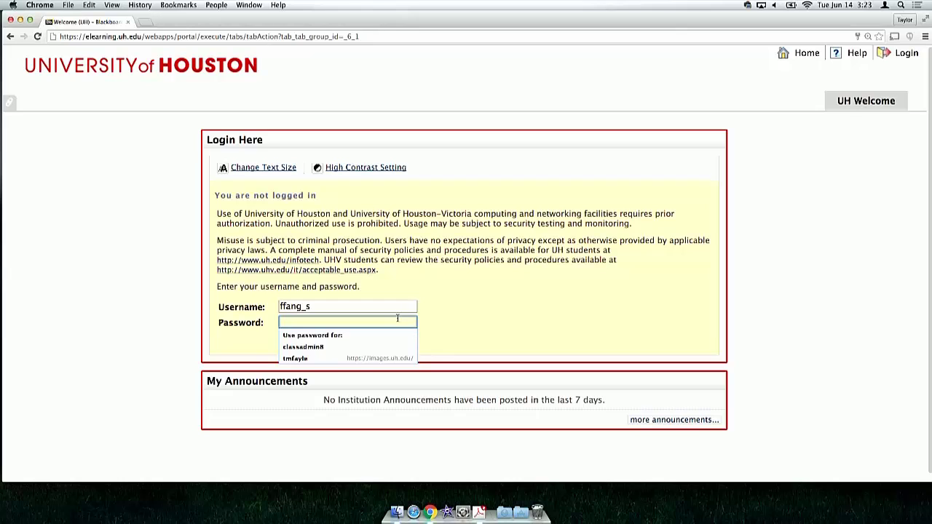
pyautogui.write('*******')
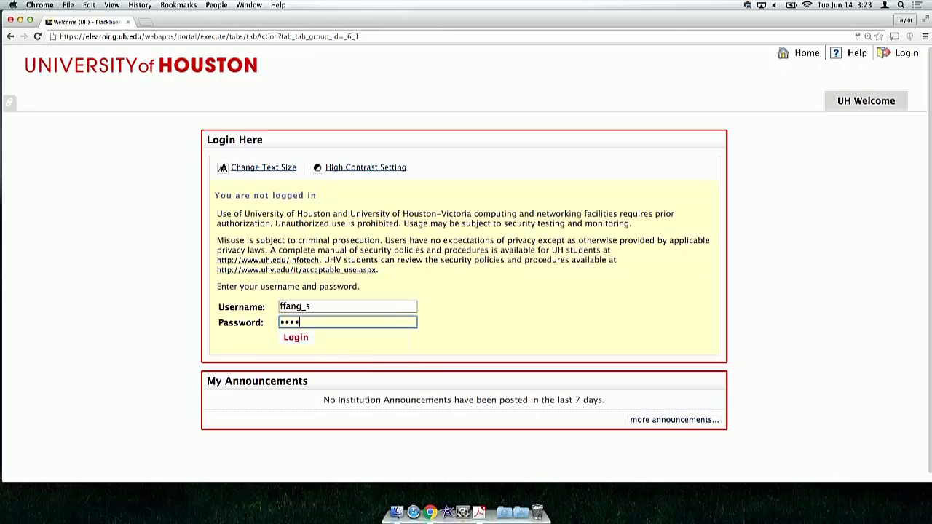
pyautogui.write('**')
pyautogui.click(306, 341)
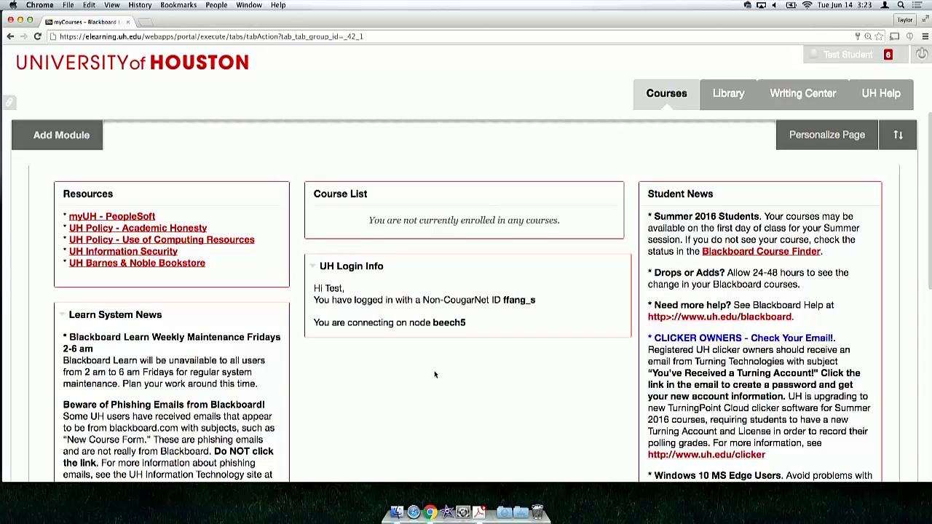
pyautogui.scroll(-1, 435, 373)
pyautogui.scroll(-5, 434, 373)
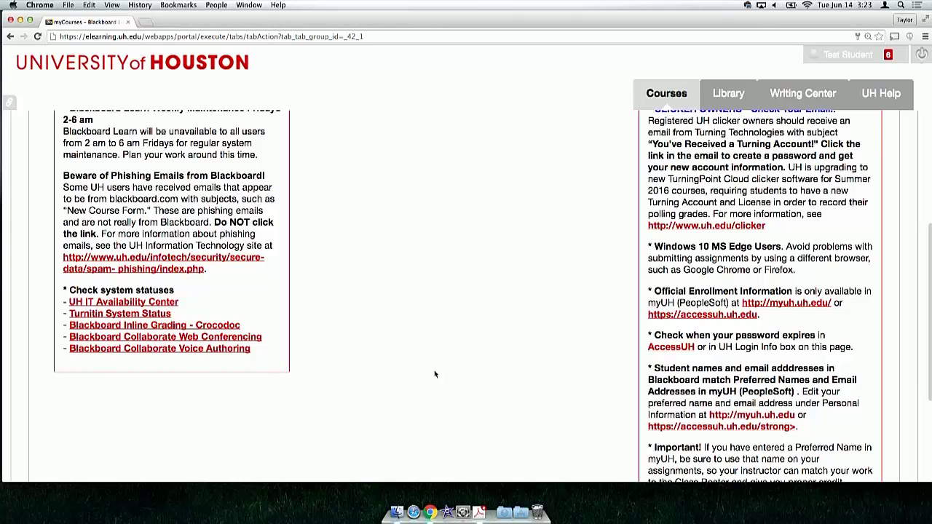
pyautogui.scroll(5, 434, 373)
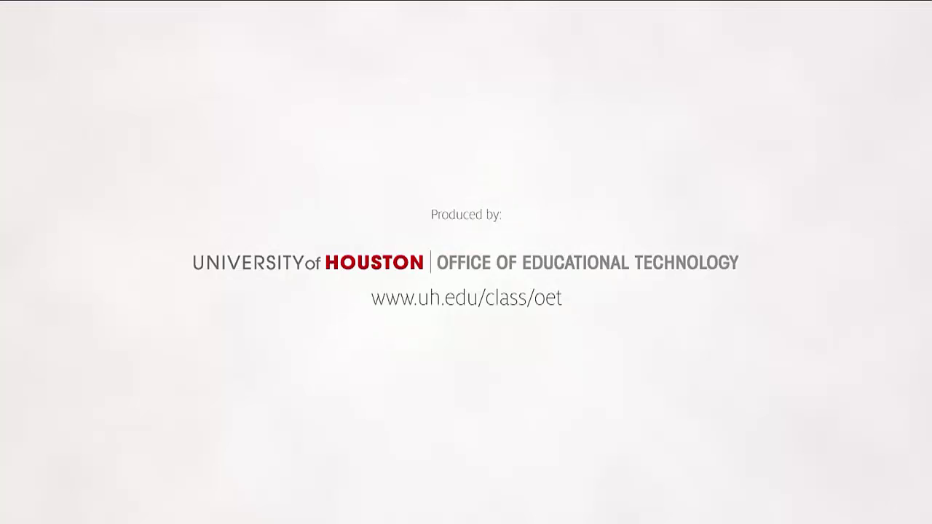